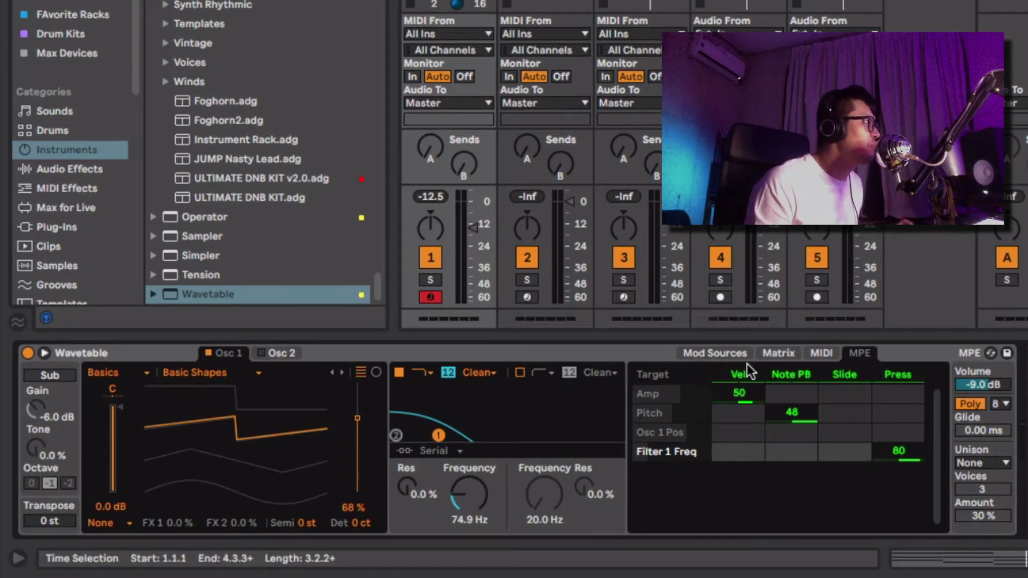
Review Wavetable's modulation sources, modulation matrix, MIDI assignments and MPE assignments
{"action": "left_click", "coordinate": [727, 354]}
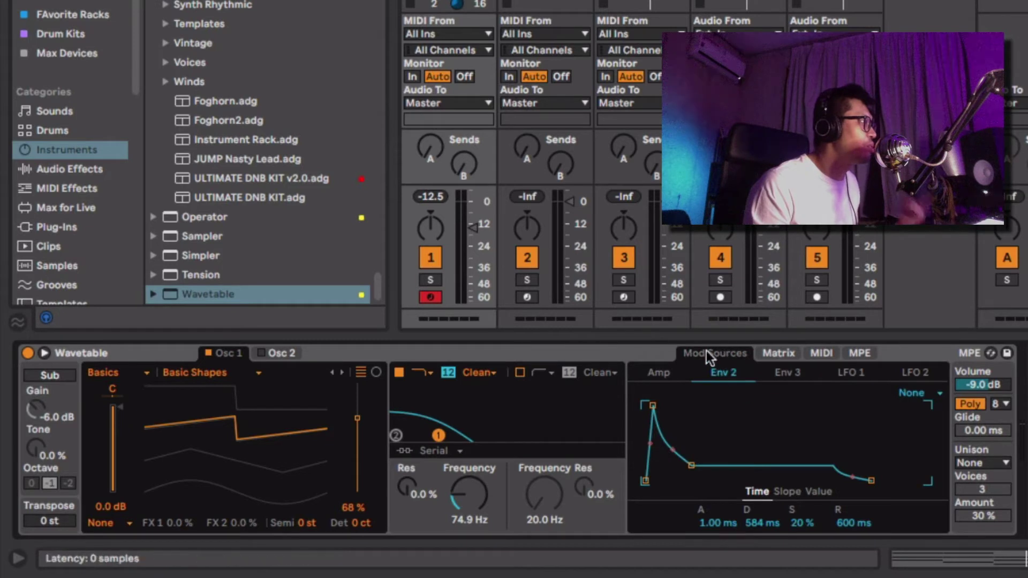
{"action": "left_click", "coordinate": [779, 354]}
{"action": "left_click", "coordinate": [821, 353]}
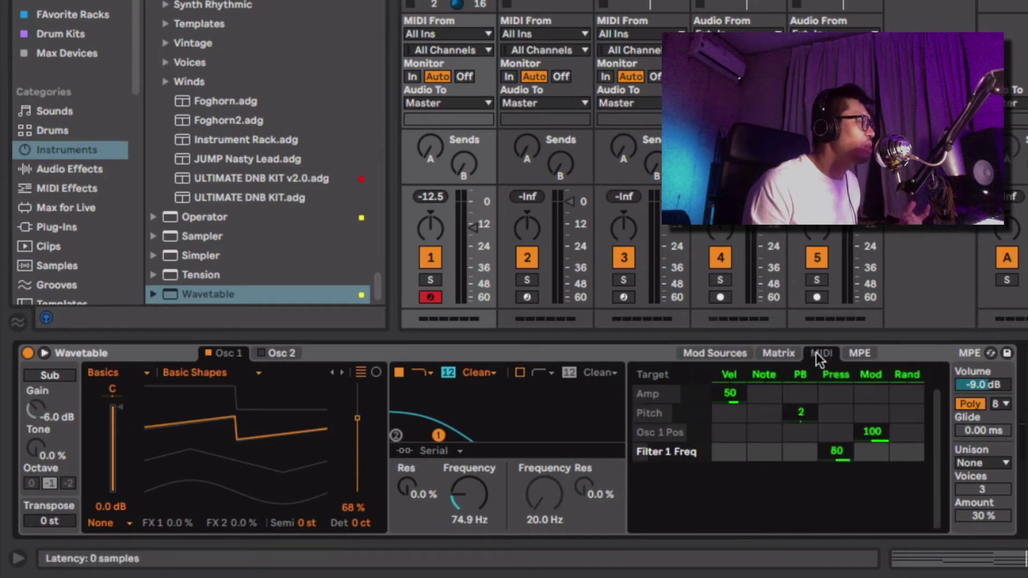
{"action": "left_click", "coordinate": [860, 354]}
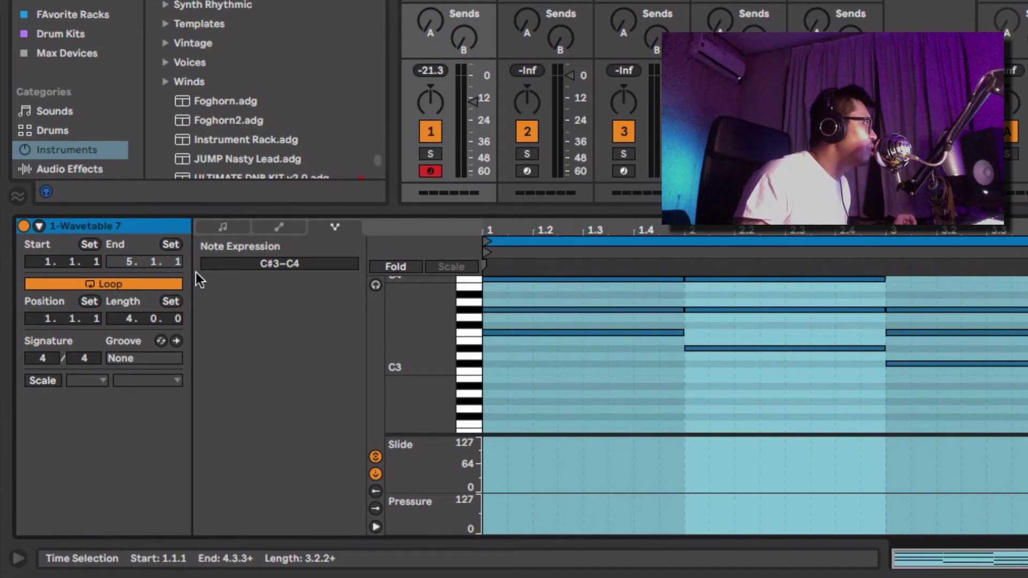
Compare the blue Wavetable clip's note, envelope and note expression views, ending on note expression
{"action": "left_click", "coordinate": [224, 228]}
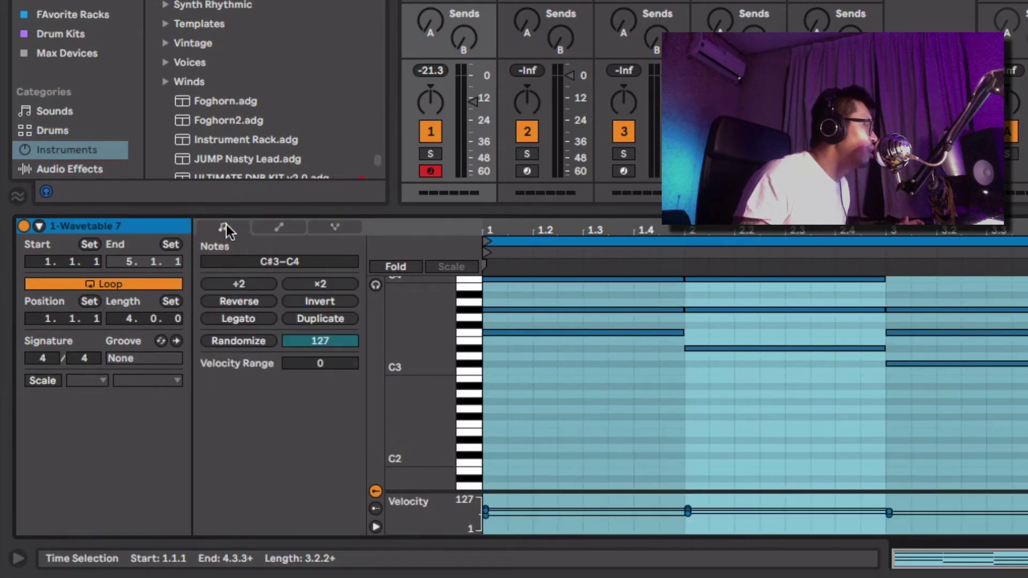
{"action": "left_click", "coordinate": [280, 226]}
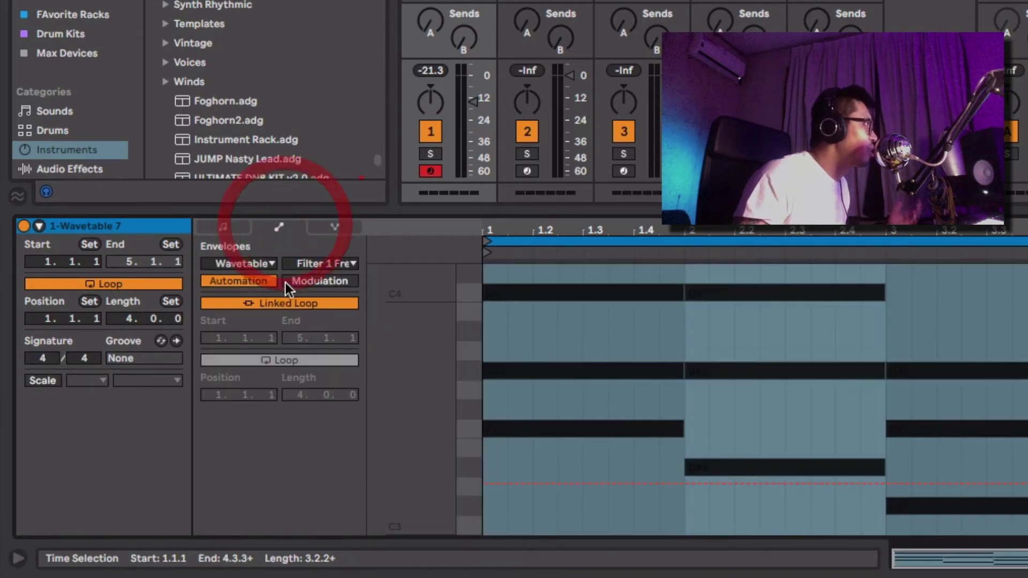
{"action": "left_click", "coordinate": [334, 227]}
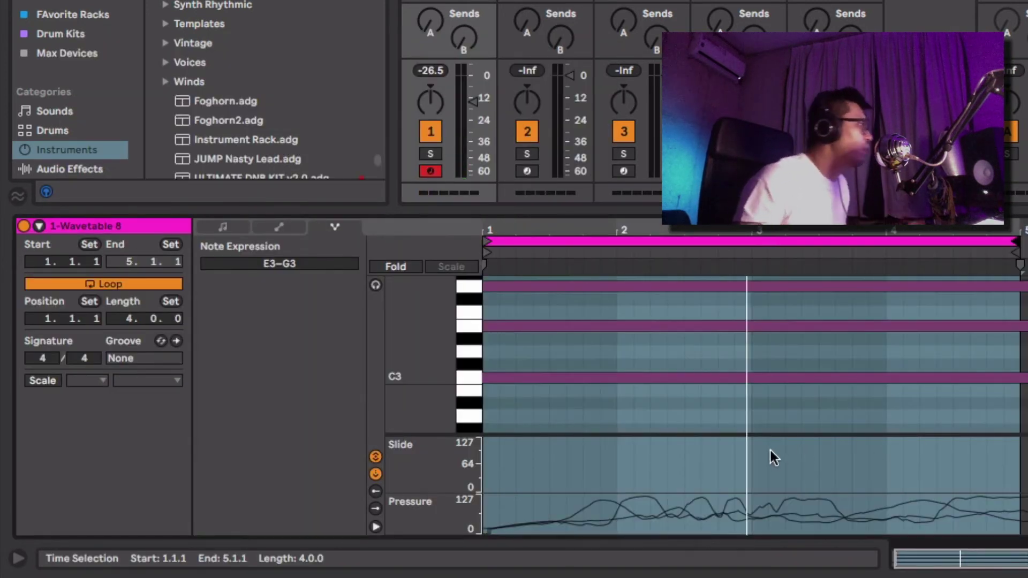
Examine the recorded pressure curves of the G3, E3 and C3 notes individually and play the clip
{"action": "left_click", "coordinate": [538, 285]}
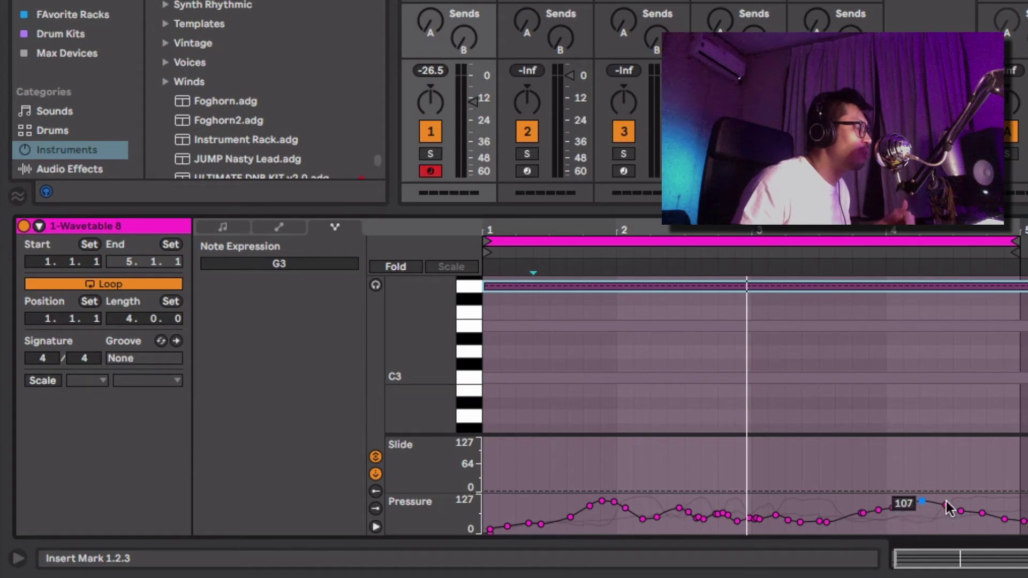
{"action": "left_click", "coordinate": [644, 323]}
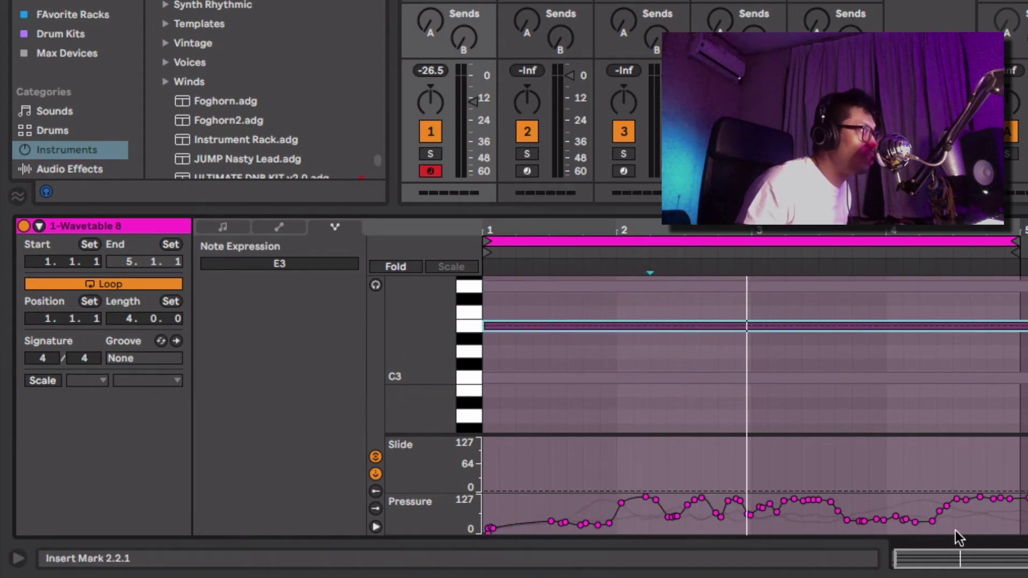
{"action": "left_click", "coordinate": [660, 377]}
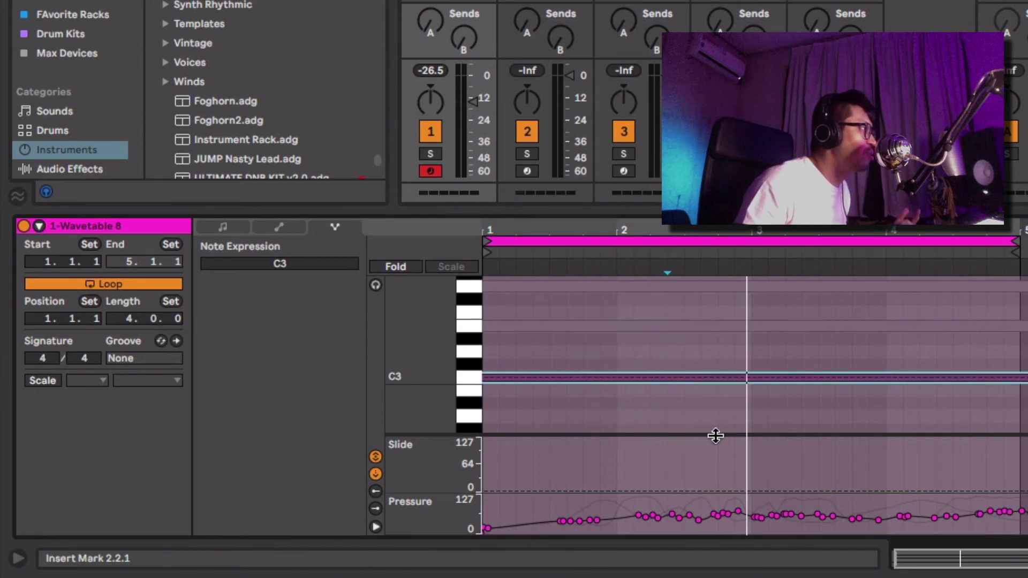
{"action": "key", "text": "space"}
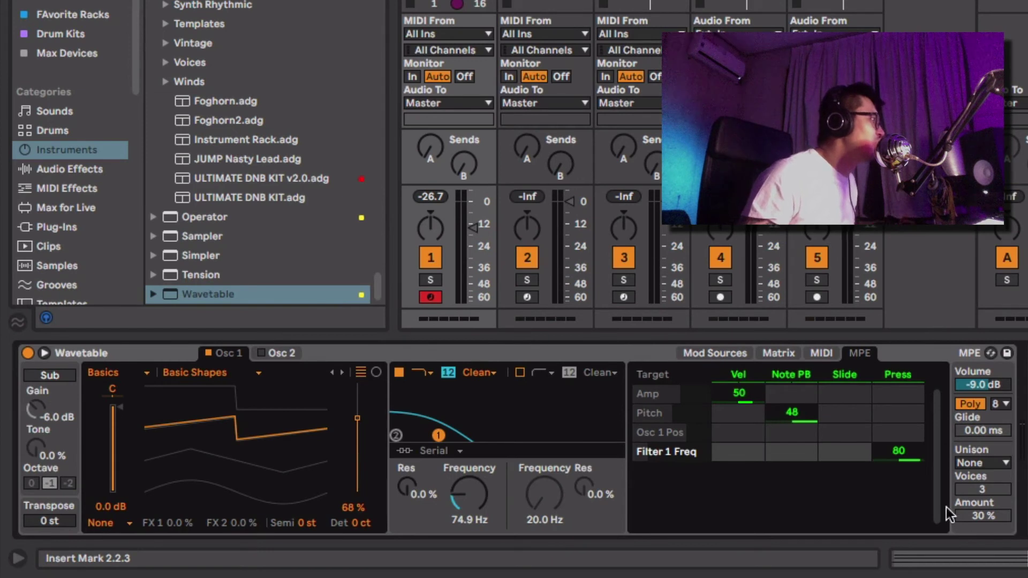
Add Wavetable's first filter resonance as an MPE target and draw a stepped, varying Slide curve across the clip's C3 note
{"action": "left_click", "coordinate": [408, 486]}
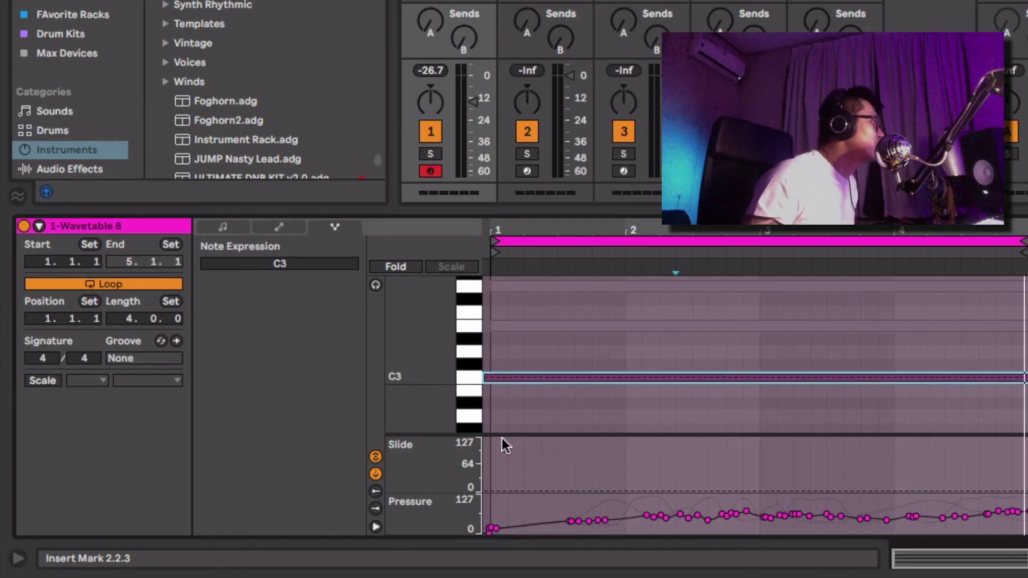
{"action": "left_click", "coordinate": [558, 378]}
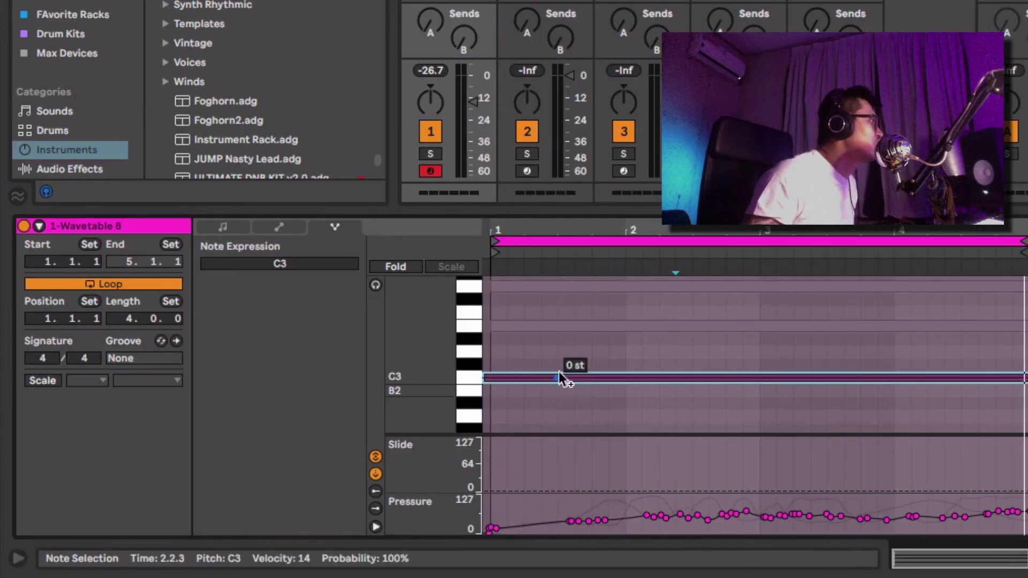
{"action": "scroll", "coordinate": [579, 403], "scroll_direction": "up", "scroll_amount": 1}
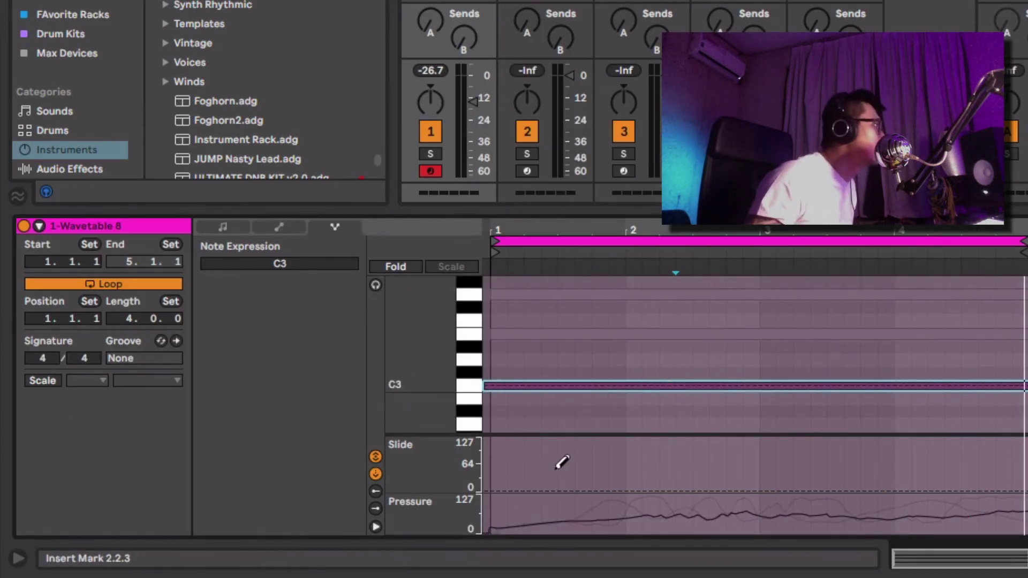
{"action": "mouse_move", "coordinate": [560, 463]}
{"action": "left_mouse_down"}
{"action": "mouse_move", "coordinate": [562, 477]}
{"action": "mouse_move", "coordinate": [1016, 467]}
{"action": "left_mouse_up"}
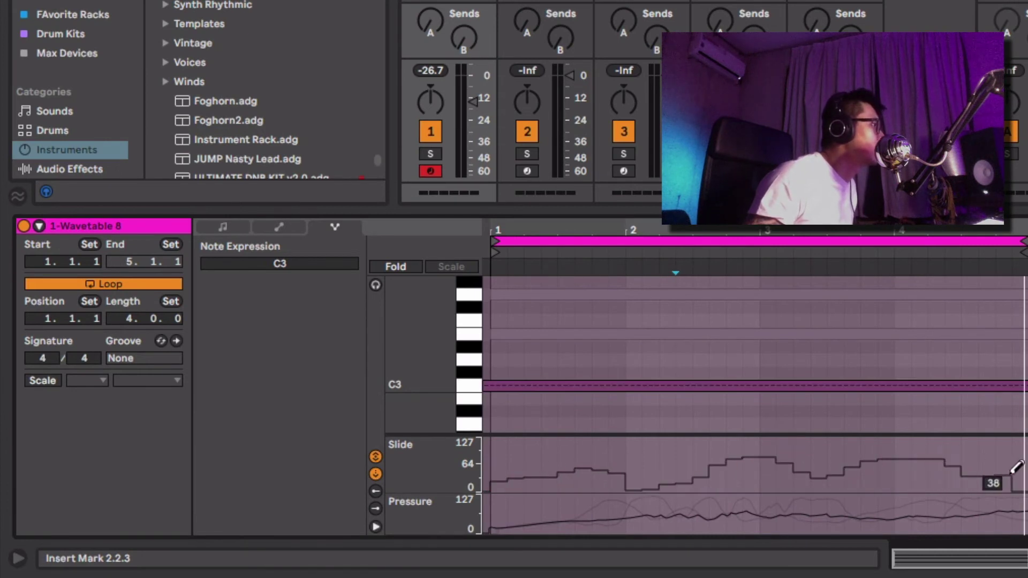
{"action": "key", "text": "b"}
Draw a different stepped Slide curve across the whole length of the E3 note
{"action": "left_click", "coordinate": [797, 334]}
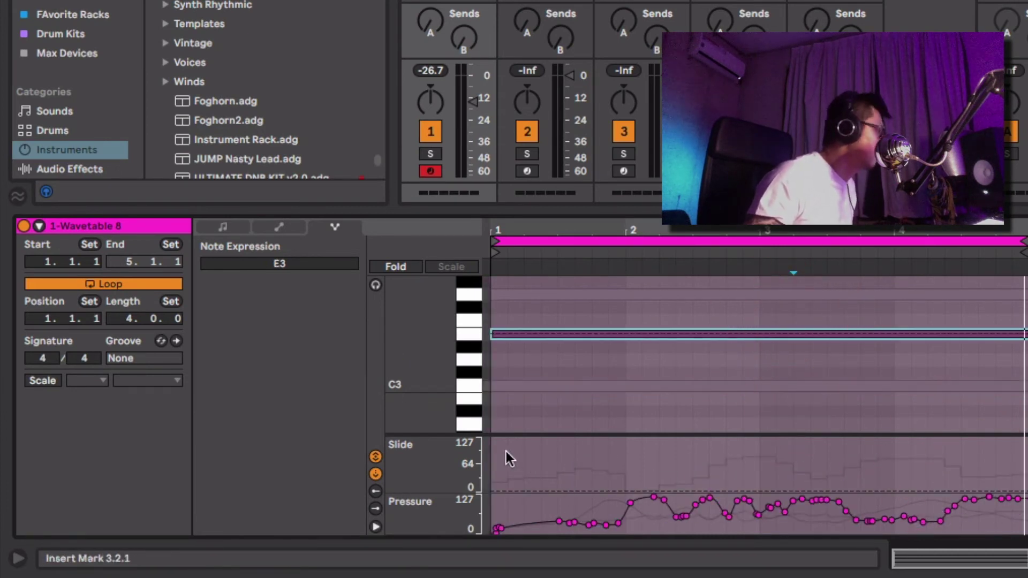
{"action": "key", "text": "b"}
{"action": "mouse_move", "coordinate": [505, 461]}
{"action": "left_mouse_down"}
{"action": "mouse_move", "coordinate": [519, 473]}
{"action": "mouse_move", "coordinate": [824, 462]}
{"action": "mouse_move", "coordinate": [937, 475]}
{"action": "mouse_move", "coordinate": [1003, 436]}
{"action": "mouse_move", "coordinate": [1020, 450]}
{"action": "left_mouse_up"}
{"action": "key", "text": "b"}
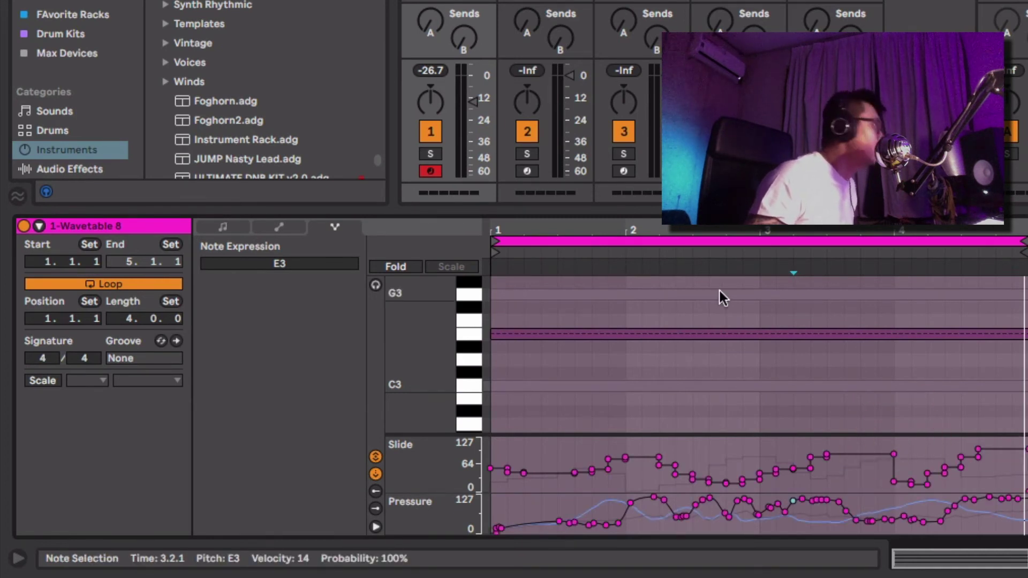
Draw a third stepped Slide curve across the whole G3 note and play the clip with the Slide modulation
{"action": "key", "text": "Up"}
{"action": "key", "text": "Up"}
{"action": "key", "text": "Up"}
{"action": "key", "text": "b"}
{"action": "mouse_move", "coordinate": [498, 440]}
{"action": "left_mouse_down"}
{"action": "mouse_move", "coordinate": [572, 475]}
{"action": "mouse_move", "coordinate": [629, 453]}
{"action": "mouse_move", "coordinate": [859, 475]}
{"action": "mouse_move", "coordinate": [898, 454]}
{"action": "mouse_move", "coordinate": [1001, 455]}
{"action": "mouse_move", "coordinate": [991, 459]}
{"action": "mouse_move", "coordinate": [1023, 490]}
{"action": "left_mouse_up"}
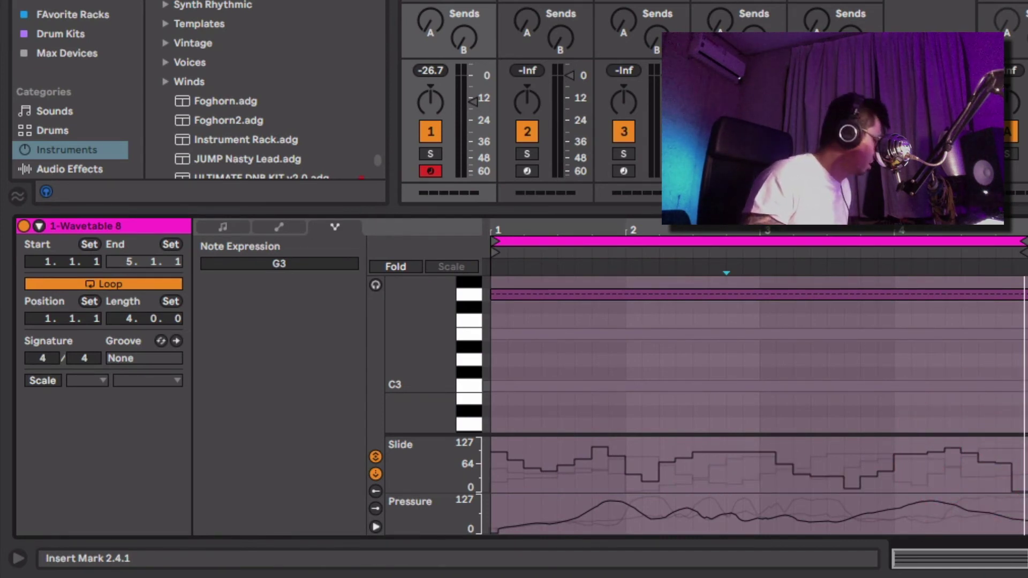
{"action": "key", "text": "b"}
{"action": "key", "text": "space"}
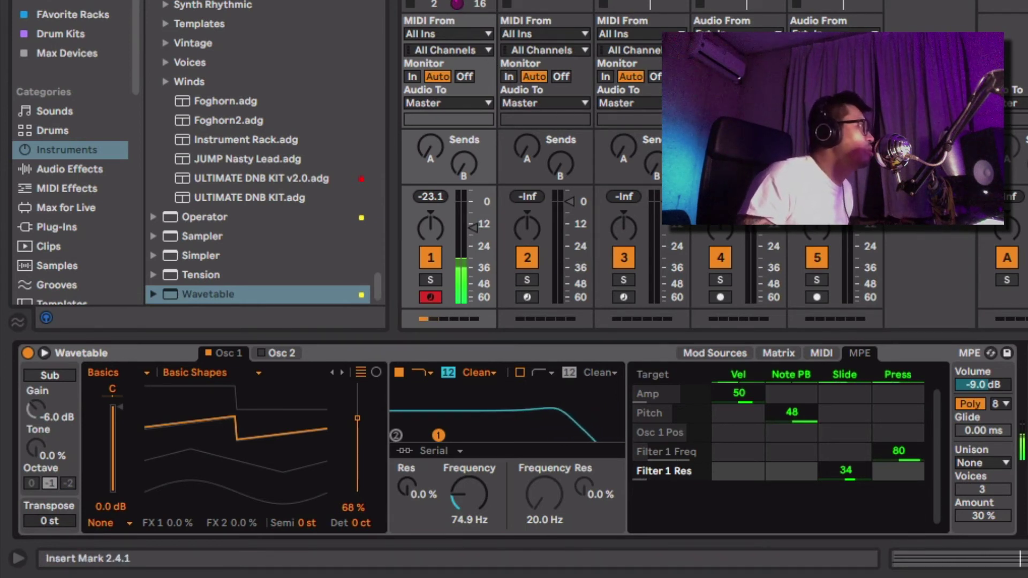
Return to the clip's note expression and bend the G3 note's pitch up 2 semitones from bar 4 to the clip's end
{"action": "key", "text": "shift+Tab"}
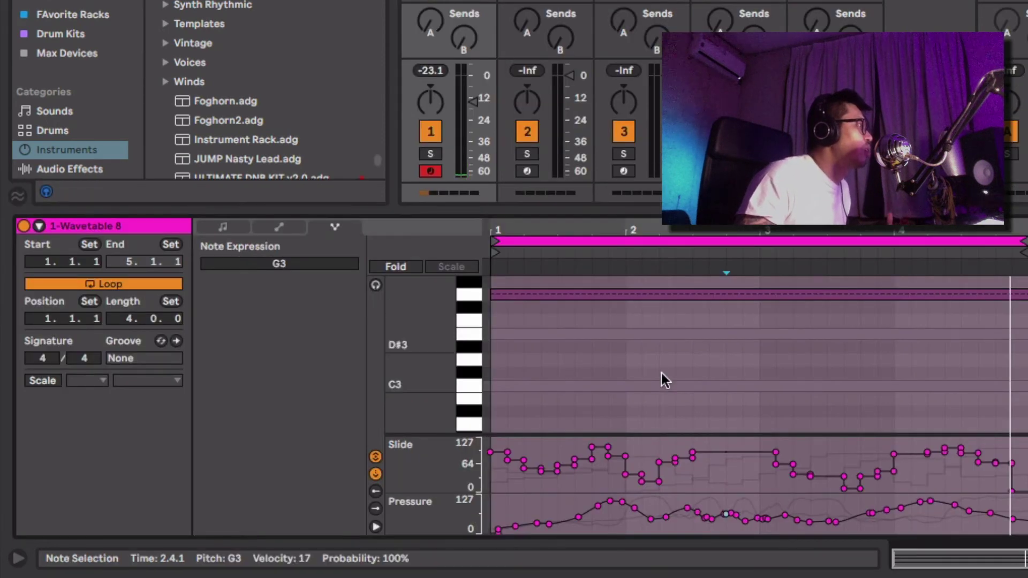
{"action": "scroll", "coordinate": [663, 372], "scroll_direction": "up", "scroll_amount": 5}
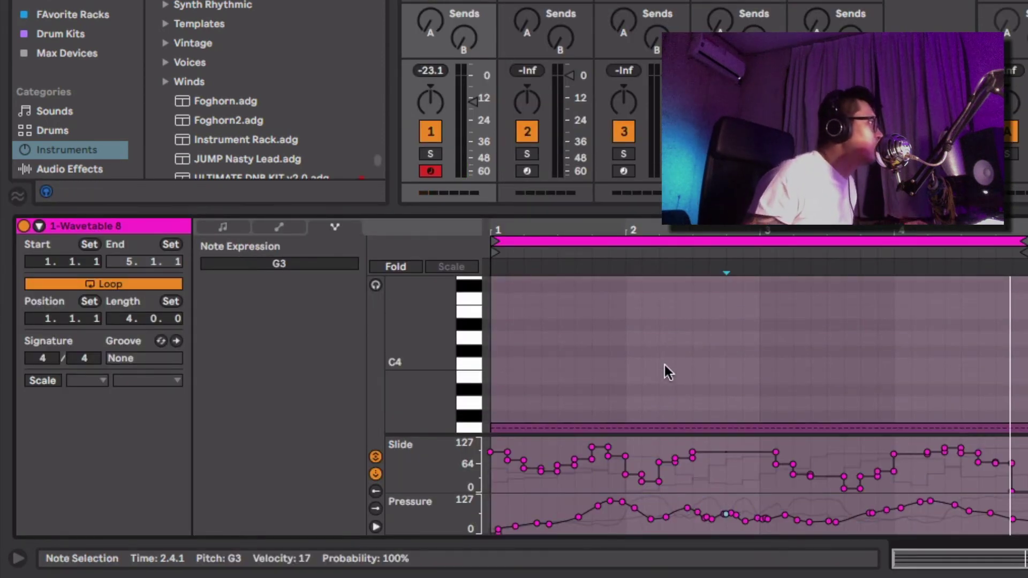
{"action": "scroll", "coordinate": [664, 365], "scroll_direction": "down", "scroll_amount": 3}
{"action": "left_click", "coordinate": [664, 367]}
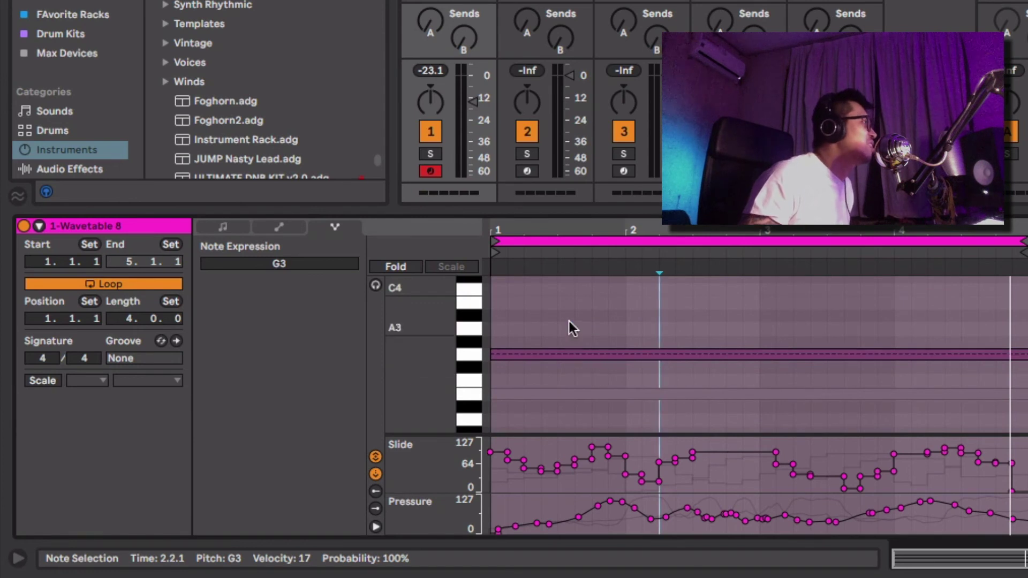
{"action": "left_click", "coordinate": [568, 315]}
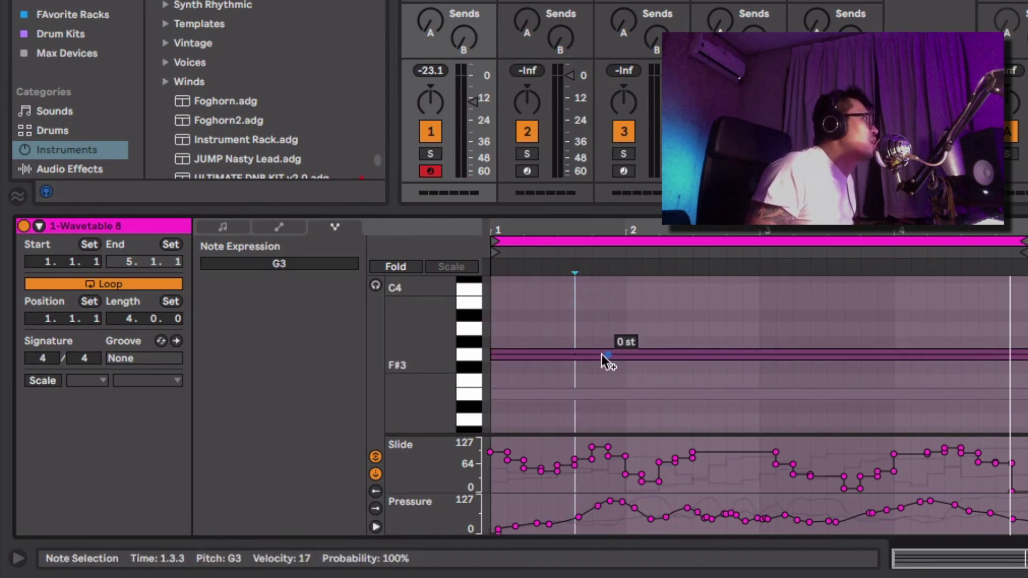
{"action": "left_click_drag", "start_coordinate": [1025, 354], "coordinate": [1025, 341]}
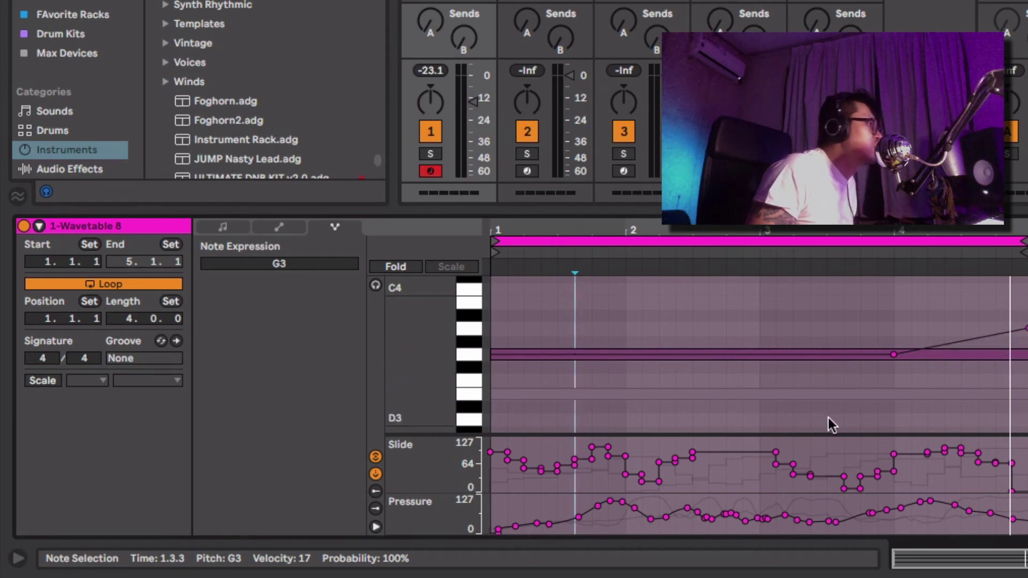
Bend the E3 note's pitch up 1 semitone from bar 4 to the clip's end
{"action": "left_click", "coordinate": [640, 394]}
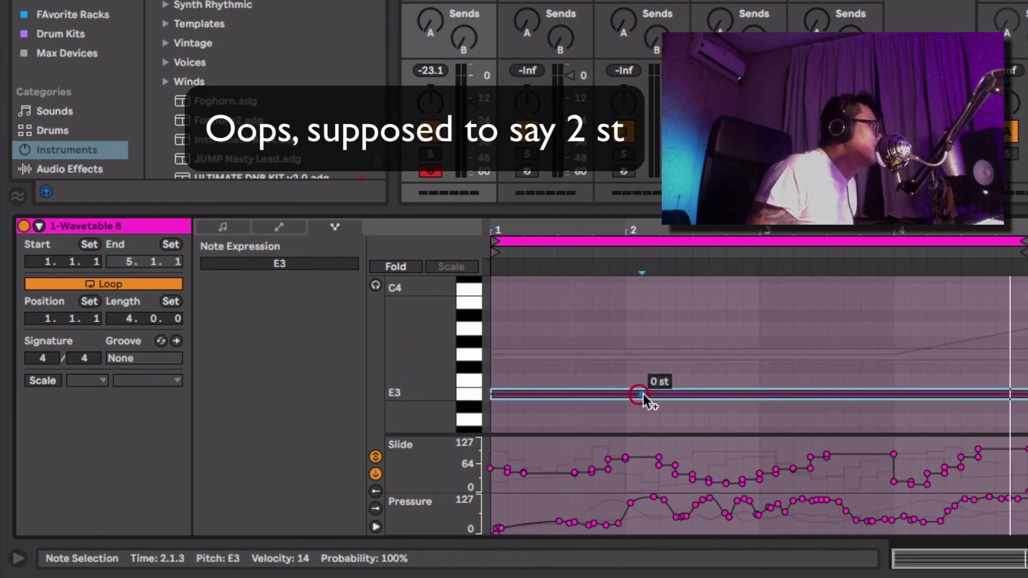
{"action": "left_click", "coordinate": [894, 394]}
{"action": "left_click_drag", "start_coordinate": [1024, 394], "coordinate": [1025, 381]}
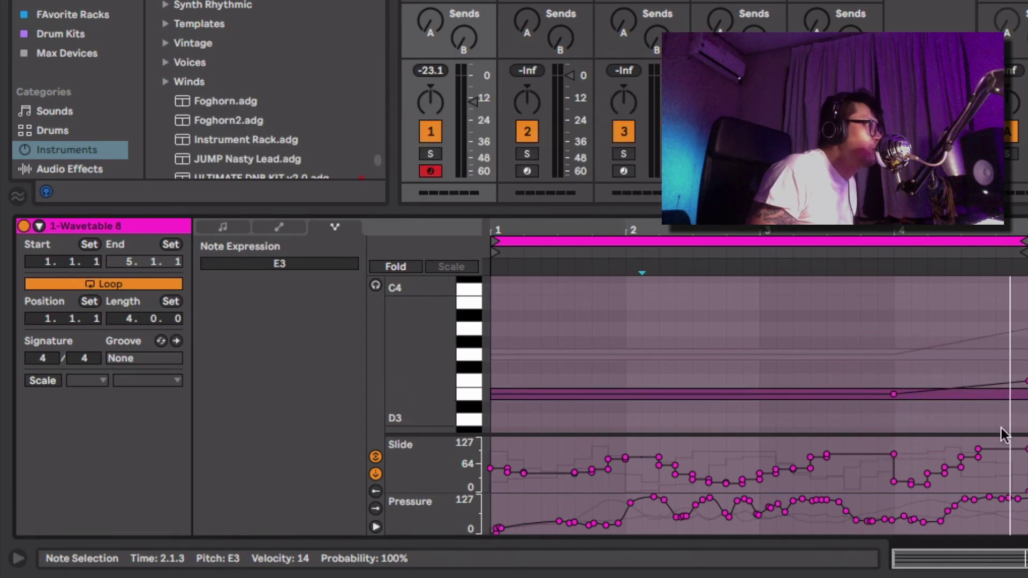
Bend the C3 note's pitch up to G3 from bar 4 to the clip's end and play the clip
{"action": "left_click", "coordinate": [895, 406]}
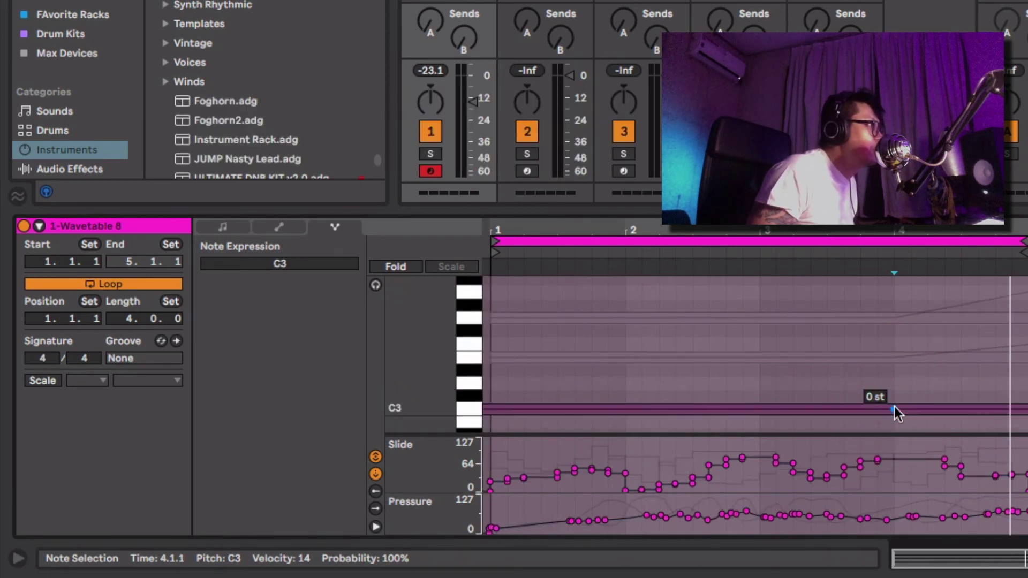
{"action": "left_click", "coordinate": [893, 409]}
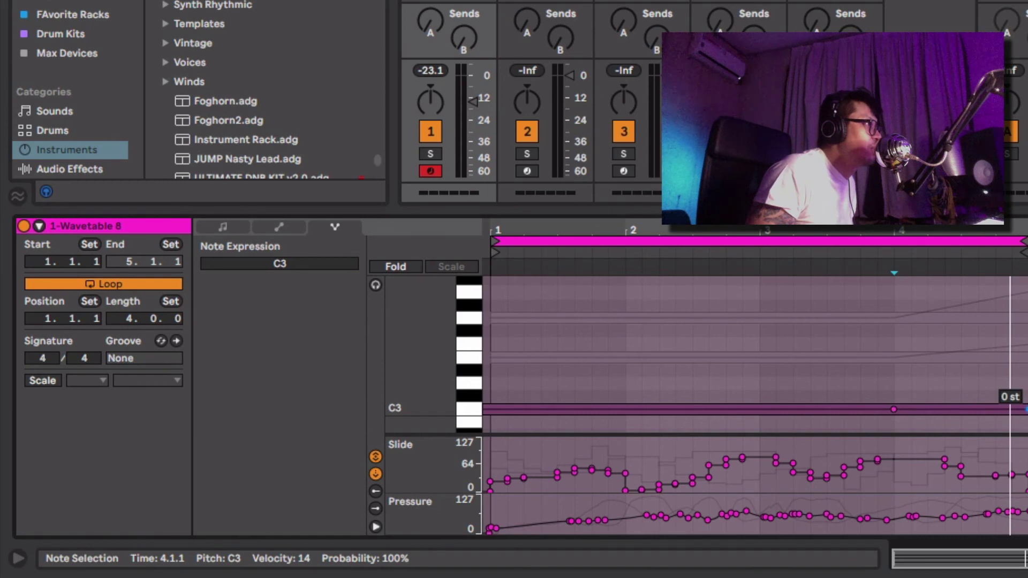
{"action": "left_click_drag", "start_coordinate": [1026, 409], "coordinate": [1026, 319]}
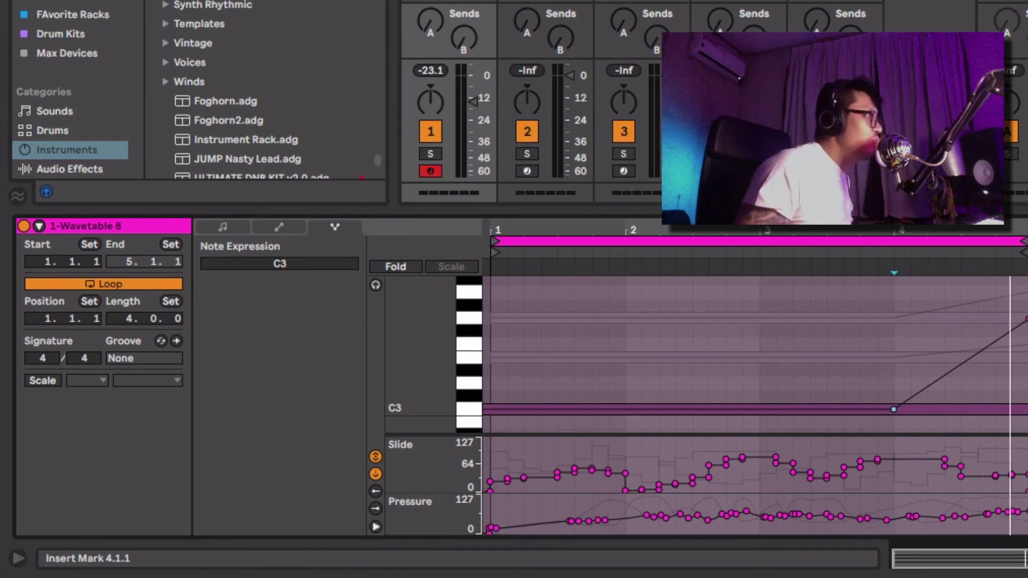
{"action": "key", "text": "space"}
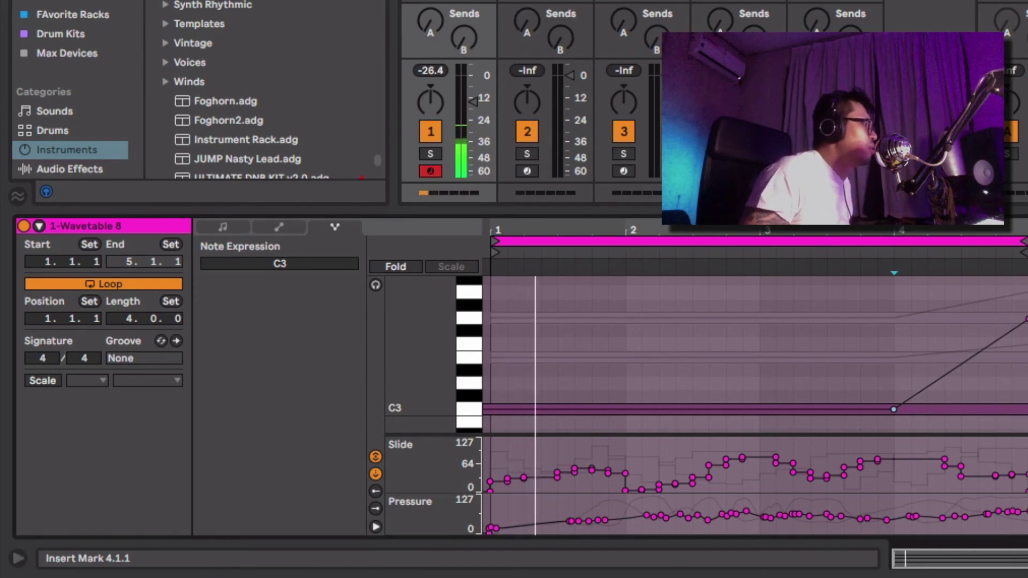